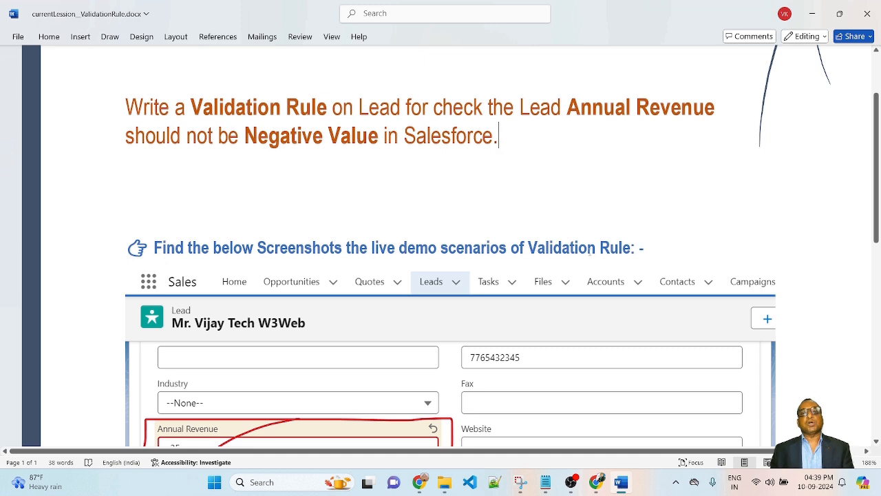
Step: Review the Lead Annual Revenue validation rule requirement and its demo screenshot in the lesson document
scroll(645, 250, down, 3)
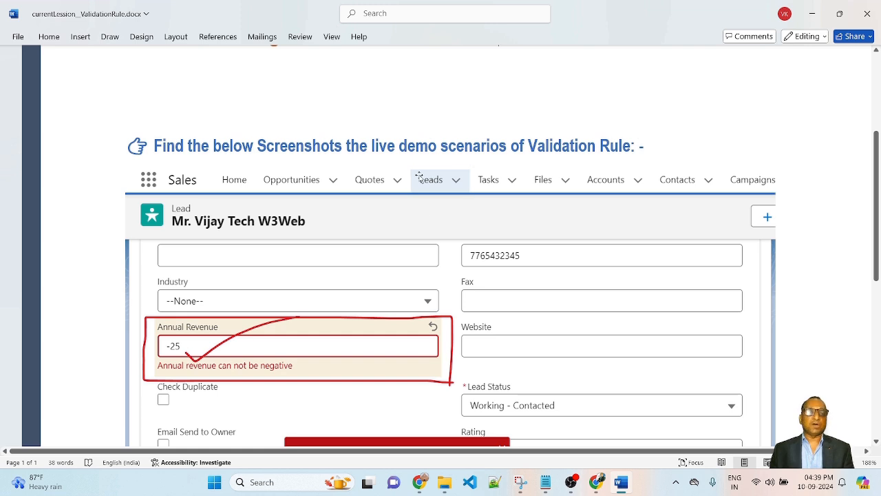
scroll(411, 340, down, 1)
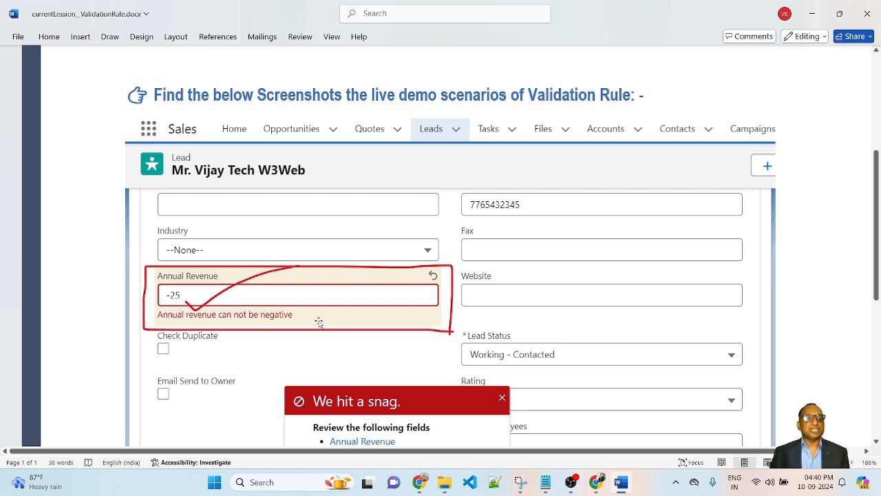
scroll(319, 322, up, 3)
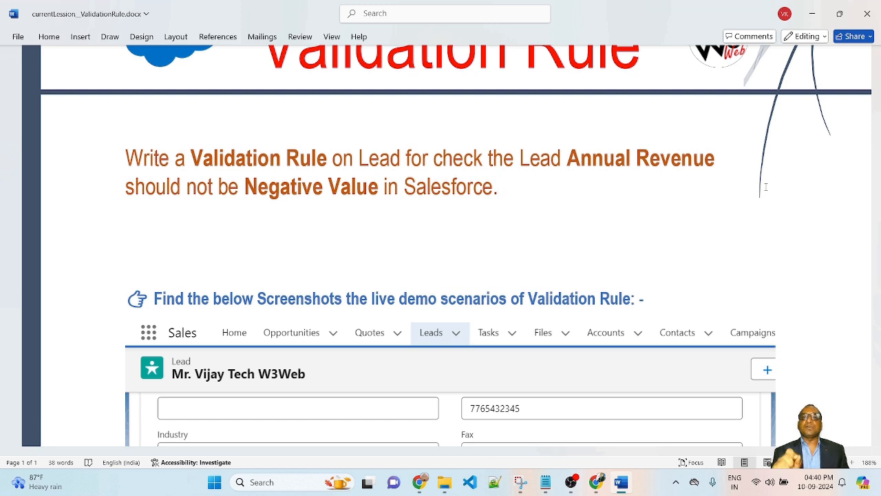
scroll(567, 199, down, 1)
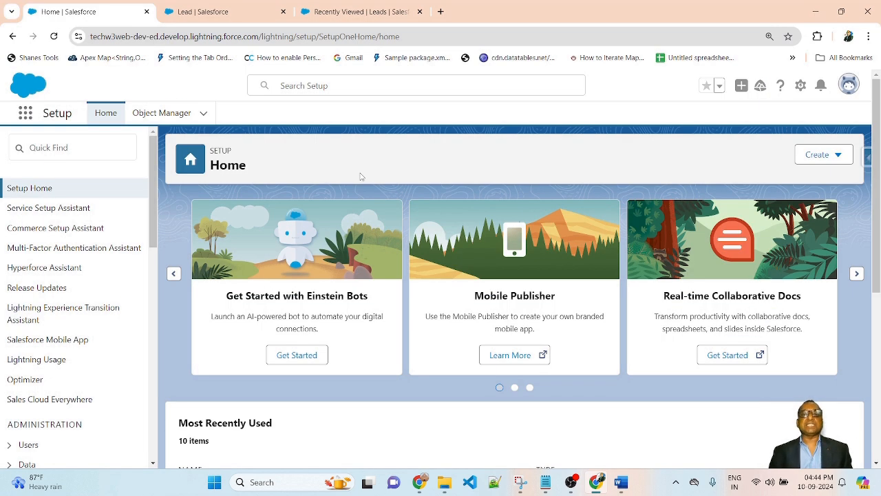
Step: Search Object Manager for "lead" in Salesforce Setup, open the Lead object and locate its Validation Rules section
click(801, 86)
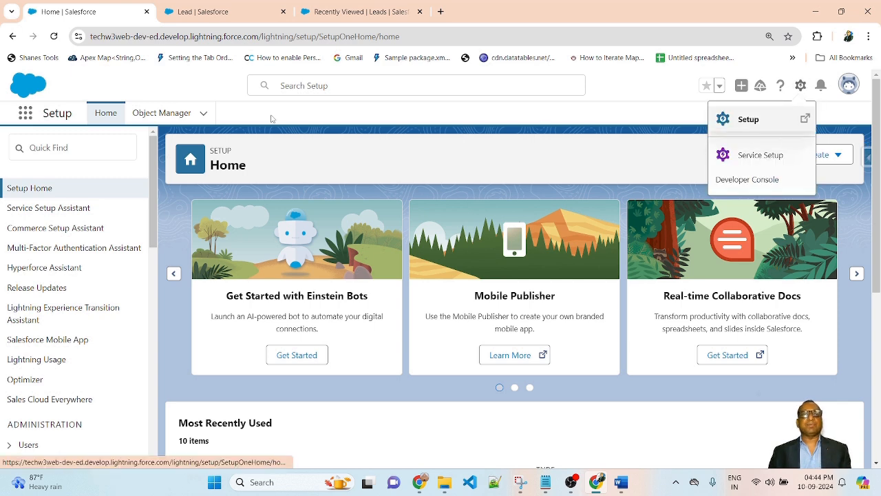
click(155, 94)
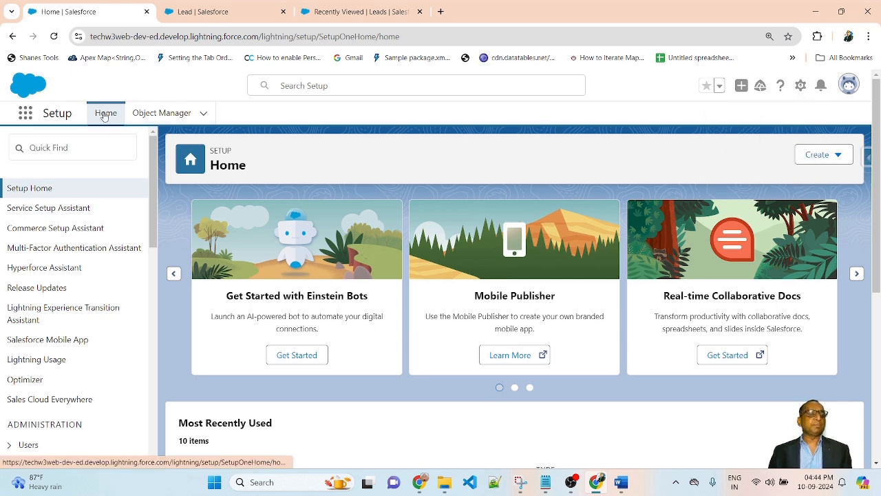
click(162, 113)
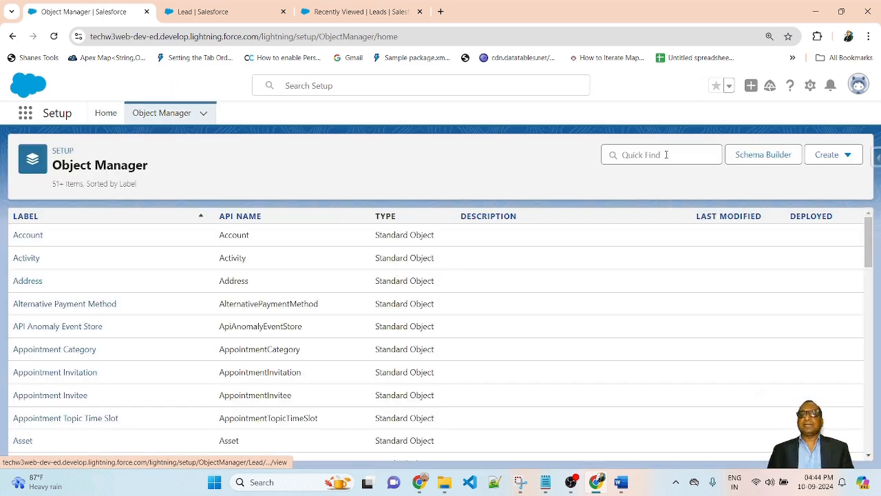
click(665, 154)
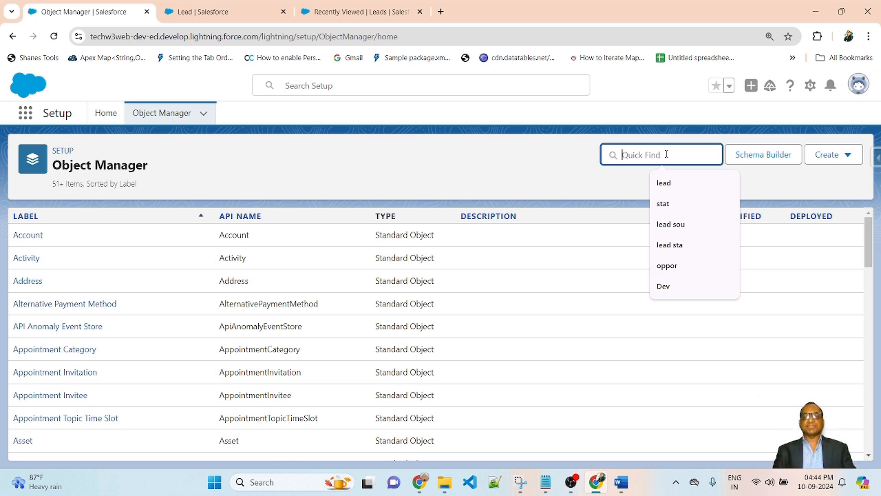
text(lead)
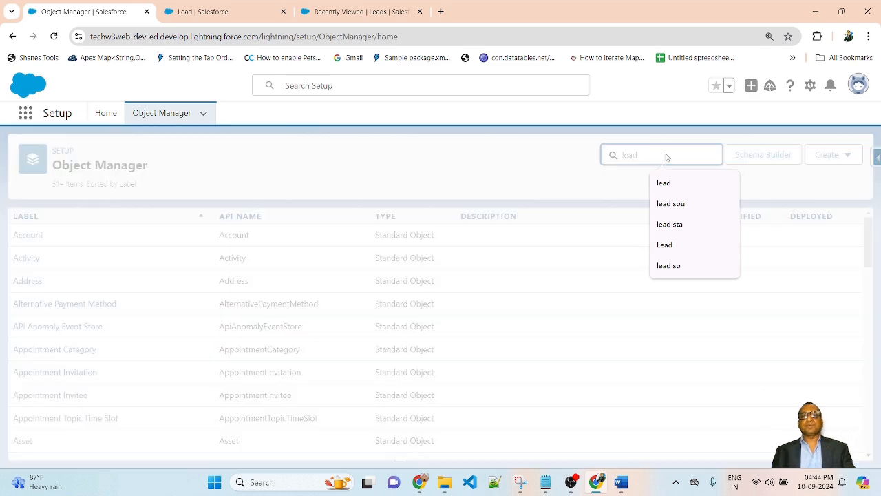
click(23, 235)
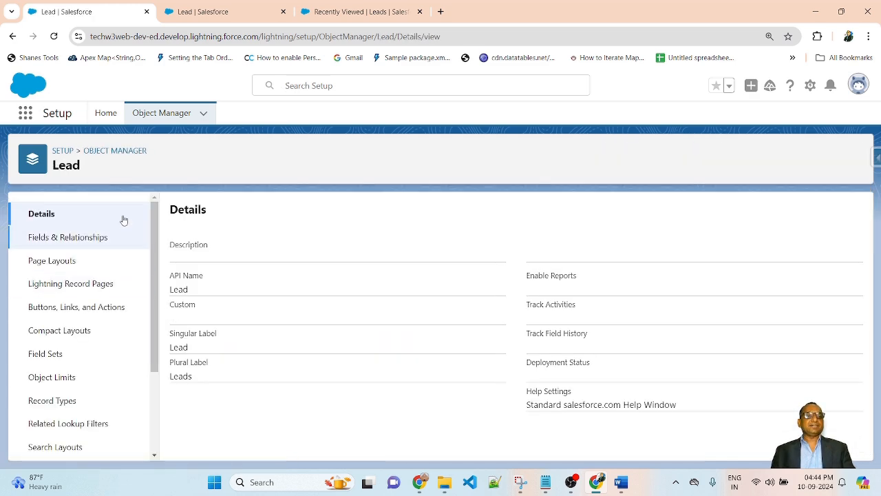
scroll(114, 241, down, 3)
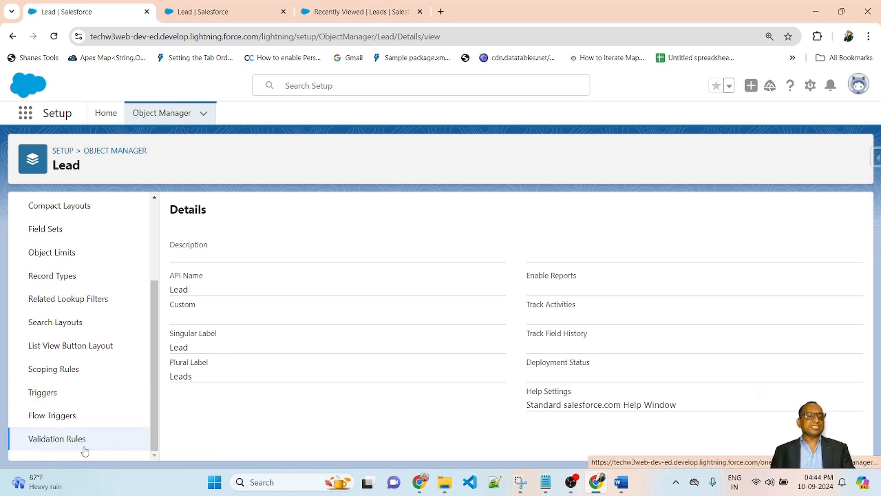
Step: Examine the Annual_Revenue_Negative_Validation rule's name, active state, description, empty formula, error message and error location in its edit form
click(199, 11)
scroll(609, 255, down, 1)
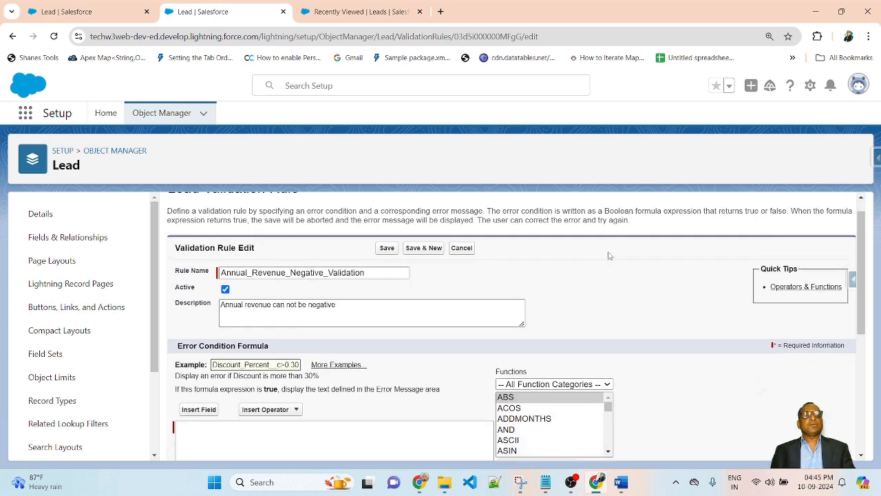
scroll(608, 255, up, 1)
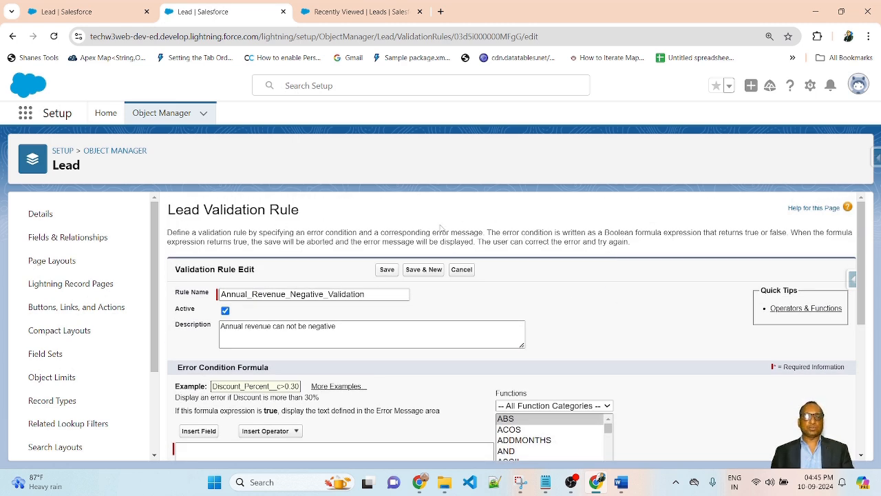
scroll(550, 224, down, 2)
scroll(550, 224, up, 2)
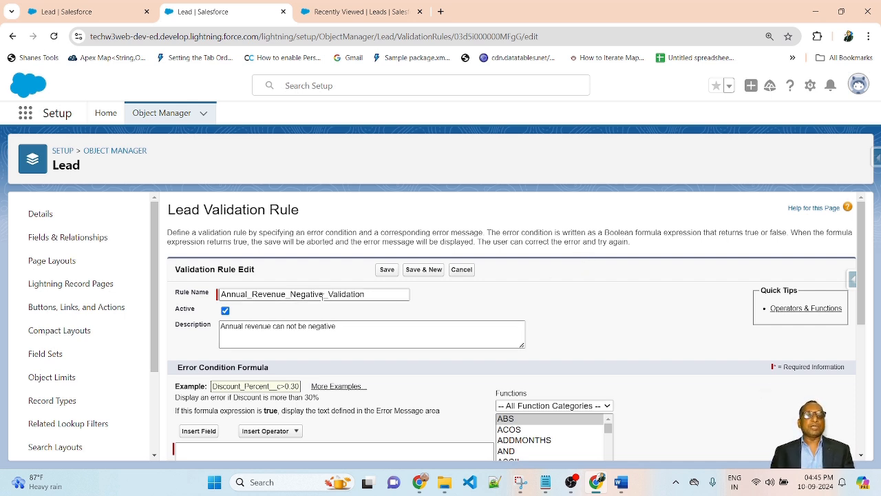
click(367, 295)
click(529, 298)
scroll(583, 291, down, 1)
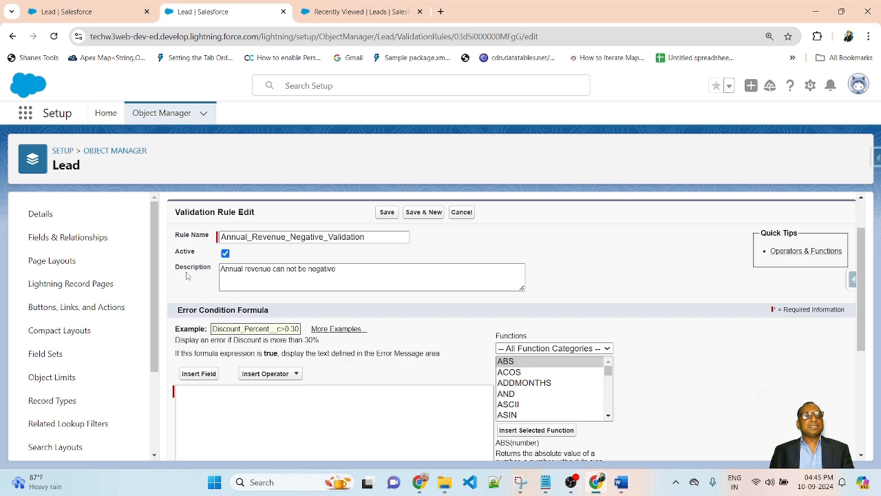
click(343, 270)
scroll(620, 261, up, 1)
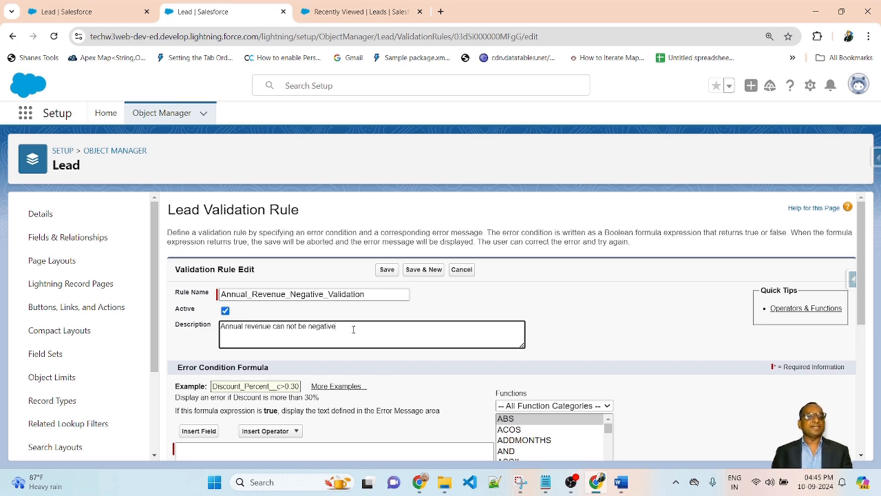
scroll(594, 281, down, 3)
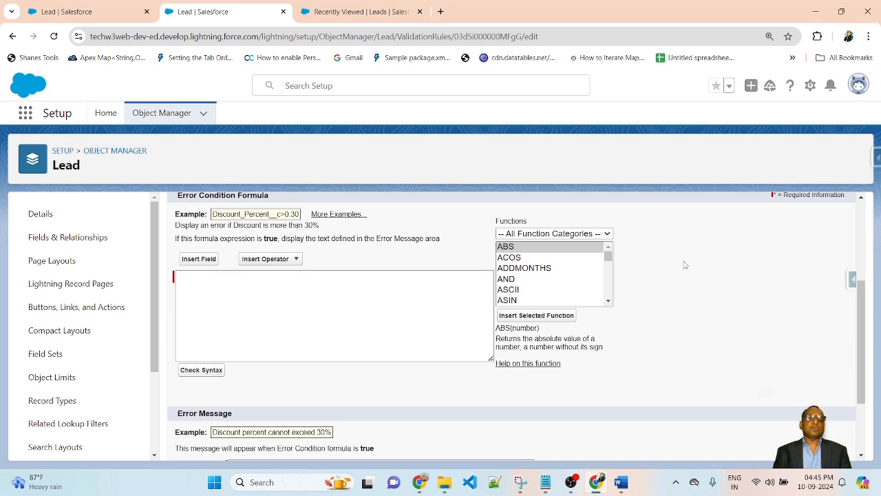
scroll(687, 272, down, 2)
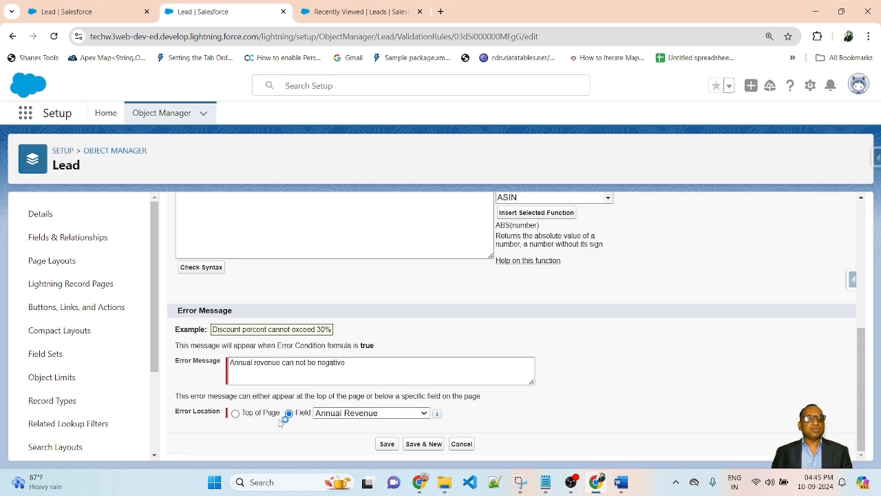
scroll(691, 358, up, 2)
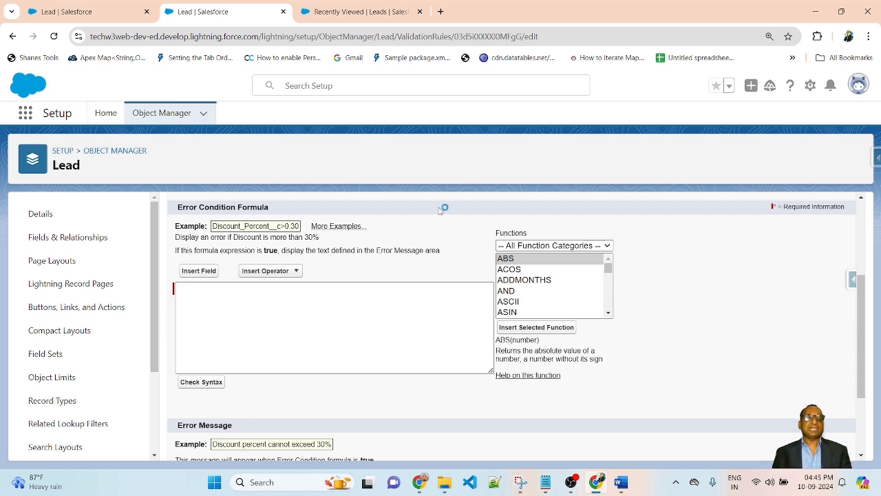
click(285, 299)
Step: Open the Tech W3Web company's lead from the recently viewed leads and start editing its details
click(362, 10)
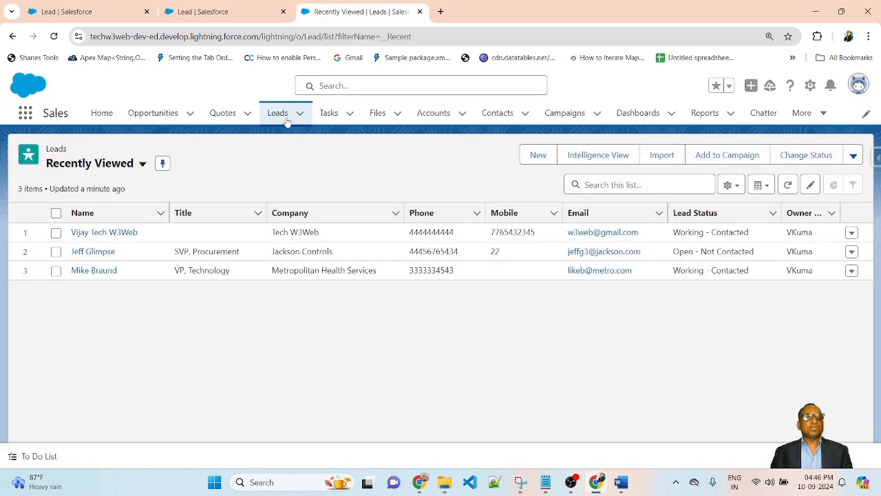
click(99, 233)
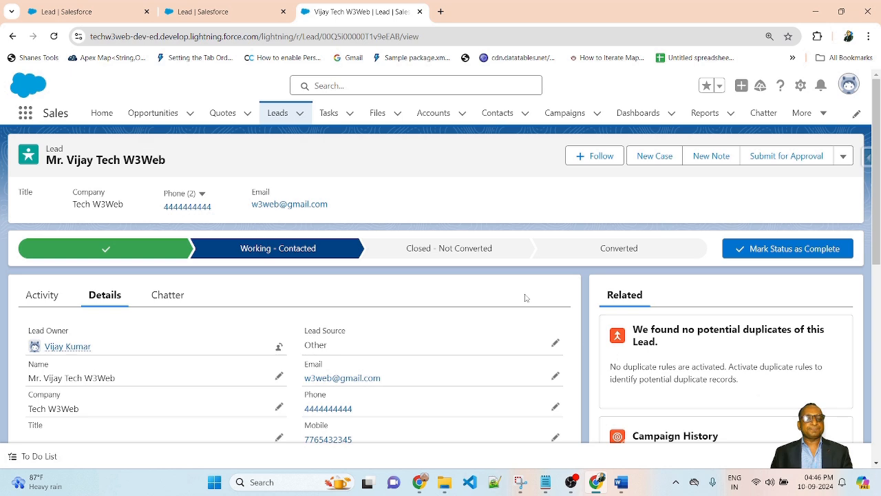
scroll(524, 297, down, 2)
click(556, 231)
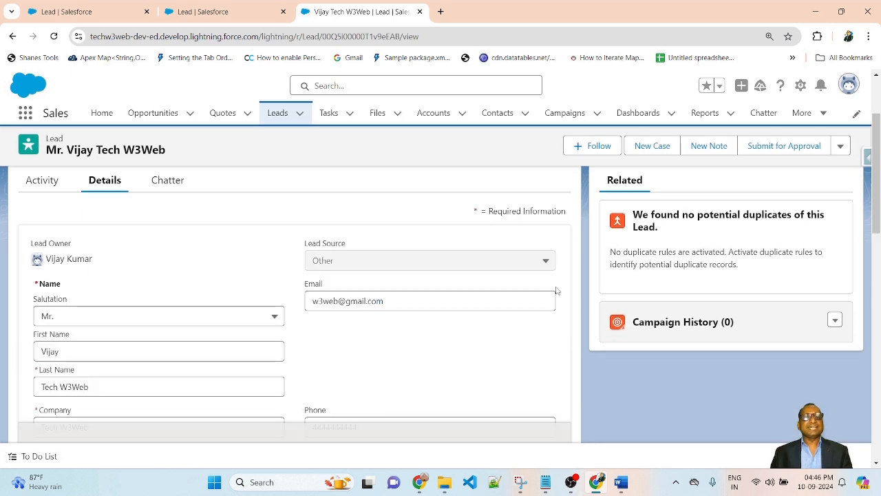
Step: Find the lead's Annual Revenue field with a page search for "annual" and set its value to -23
scroll(475, 280, down, 3)
scroll(474, 279, up, 1)
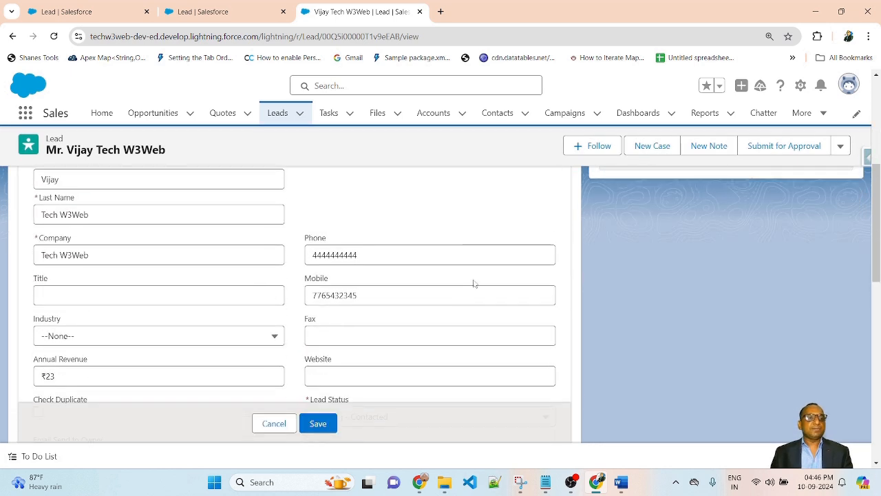
scroll(473, 283, down, 2)
scroll(473, 283, down, 5)
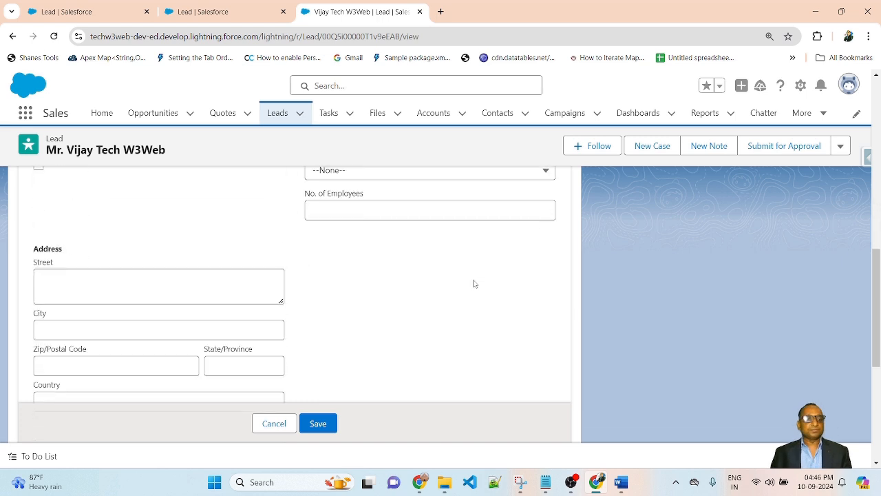
key(ctrl+f)
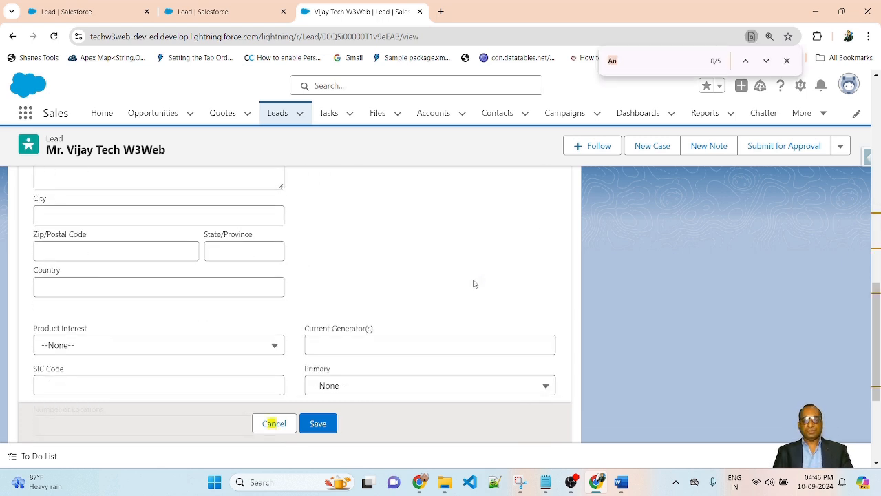
text(annual)
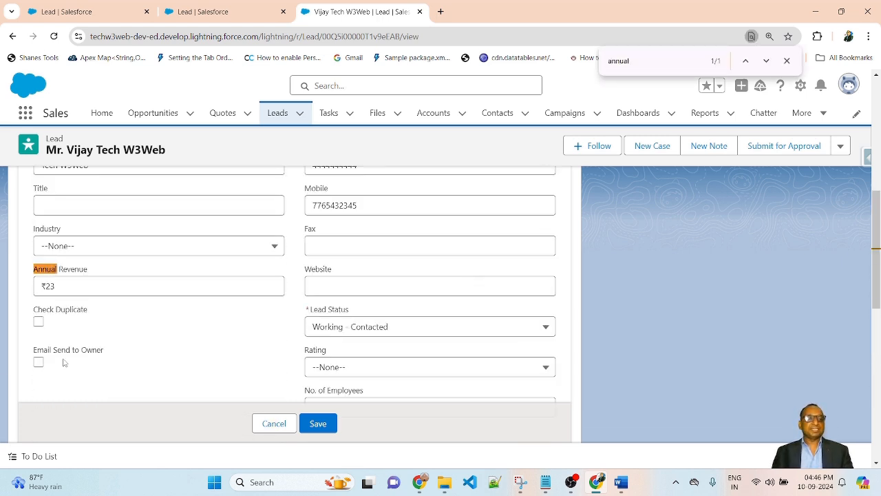
click(785, 62)
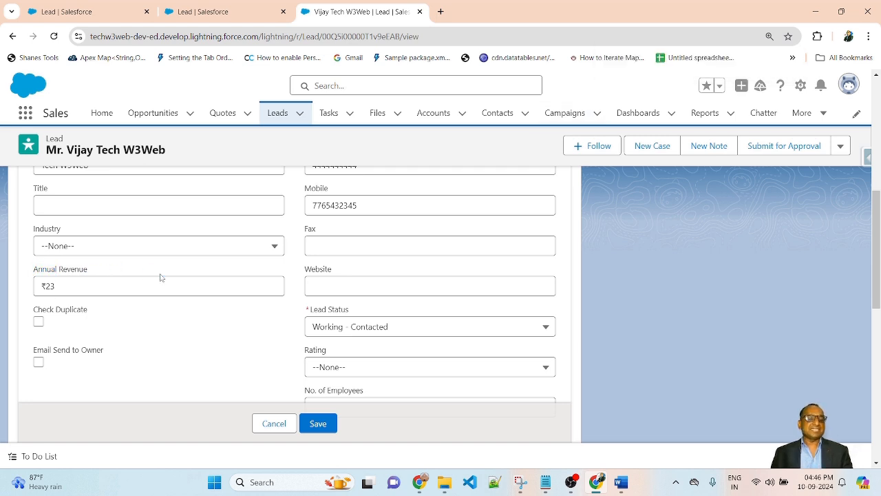
click(80, 287)
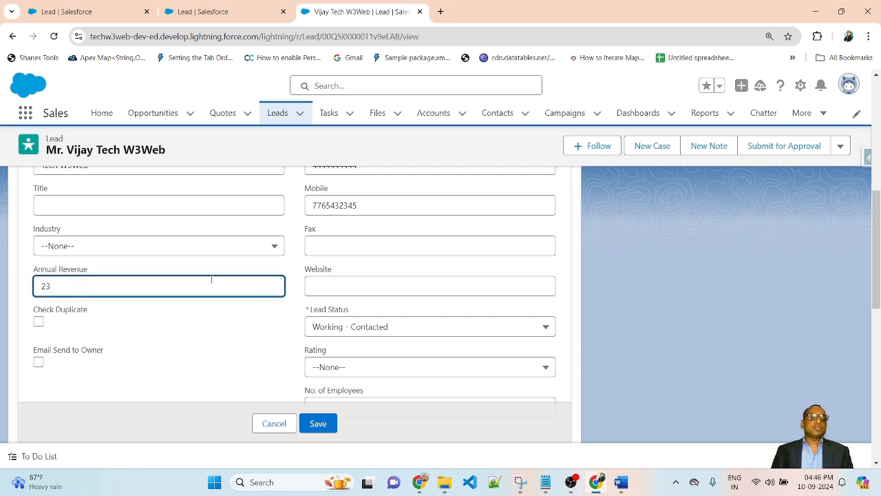
text(-)
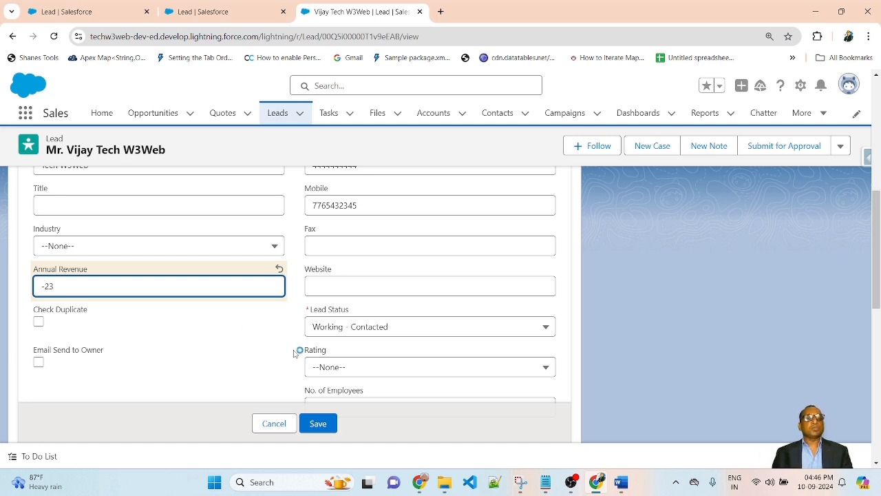
click(592, 325)
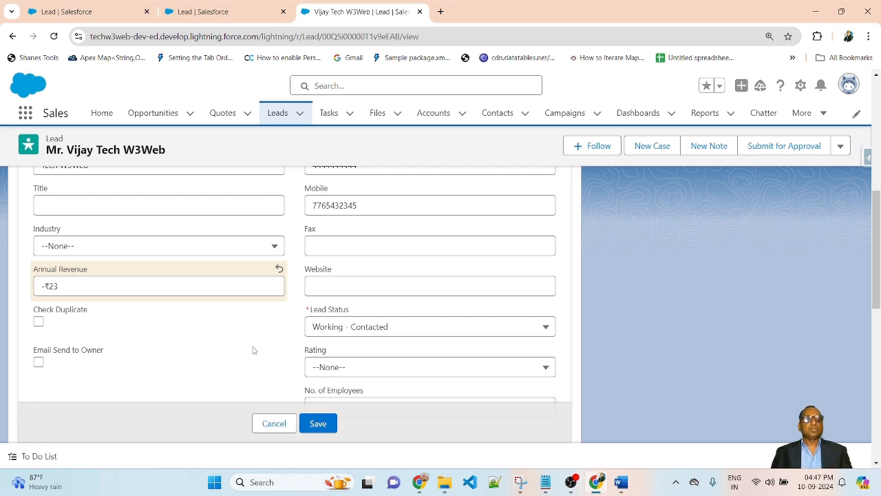
Step: Insert the Lead's AnnualRevenue field into the validation rule's error condition formula and add the < operator after it
click(234, 12)
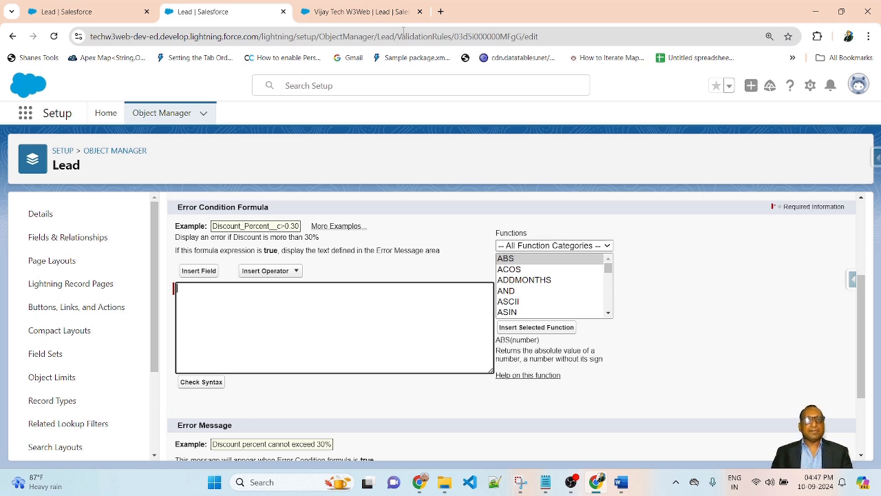
click(375, 12)
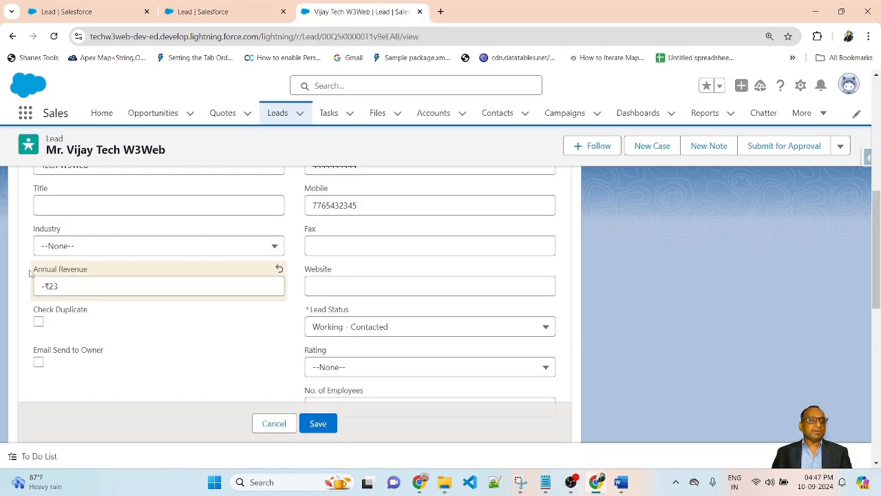
click(222, 9)
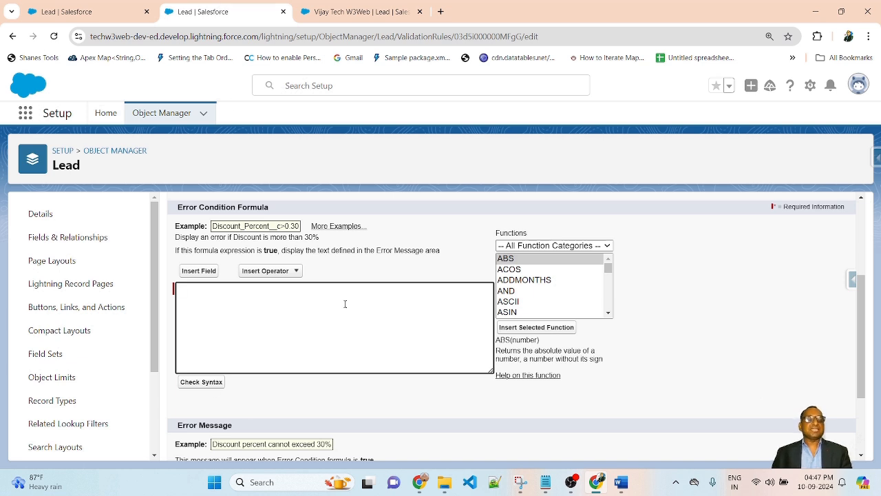
click(208, 271)
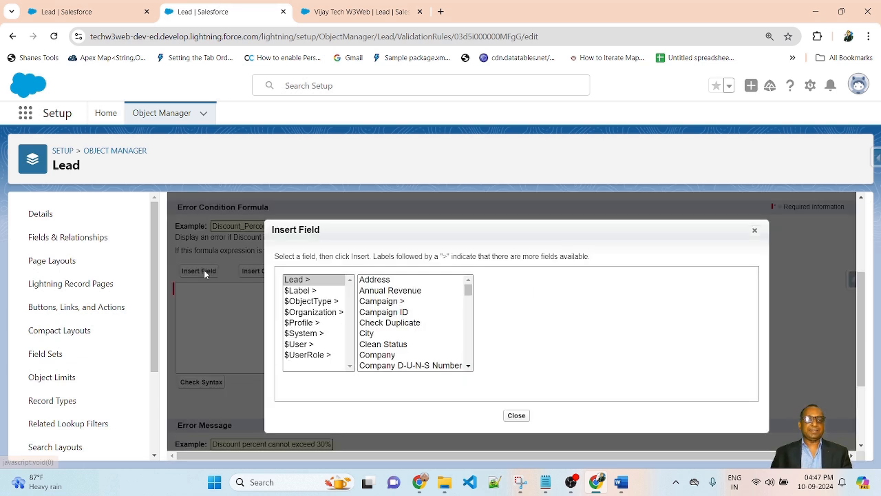
click(387, 301)
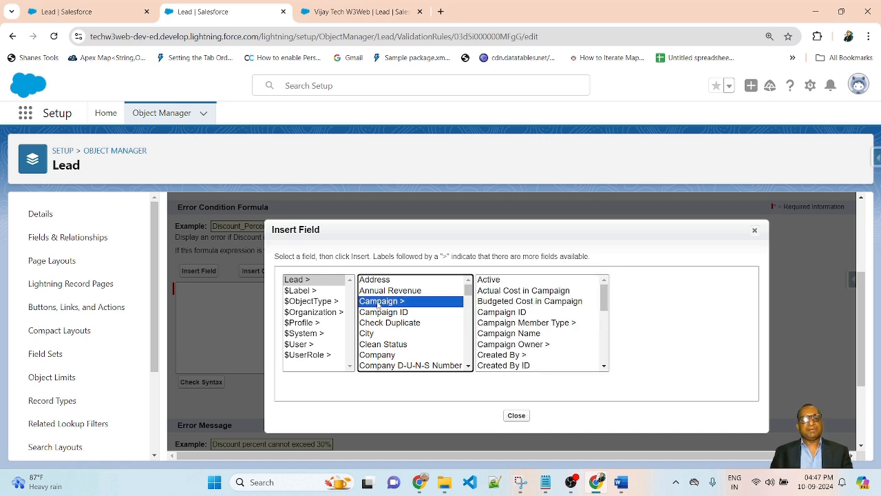
click(398, 291)
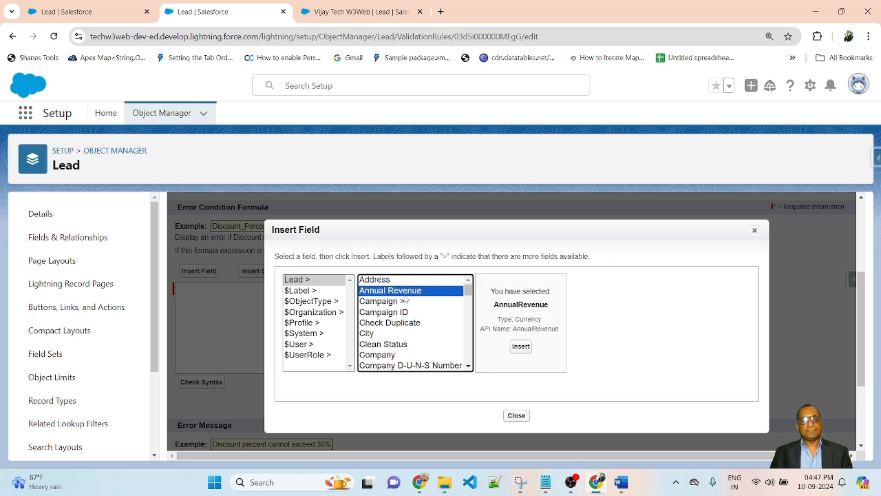
click(521, 346)
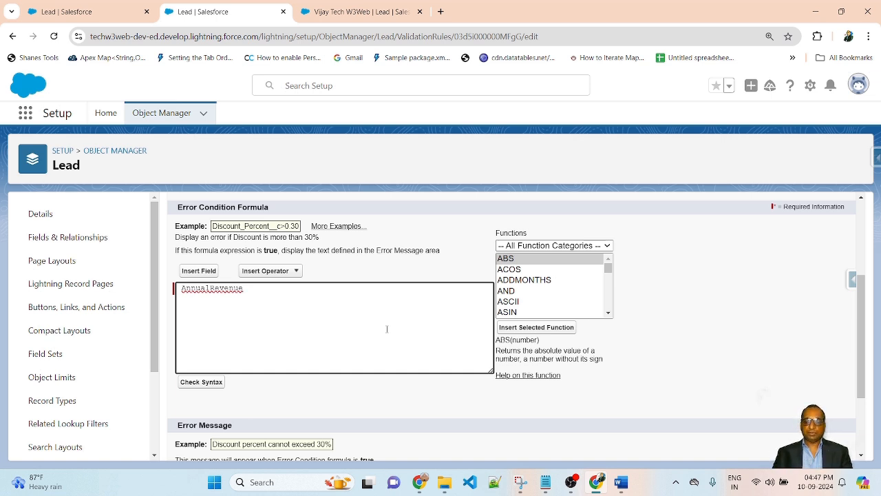
text(<)
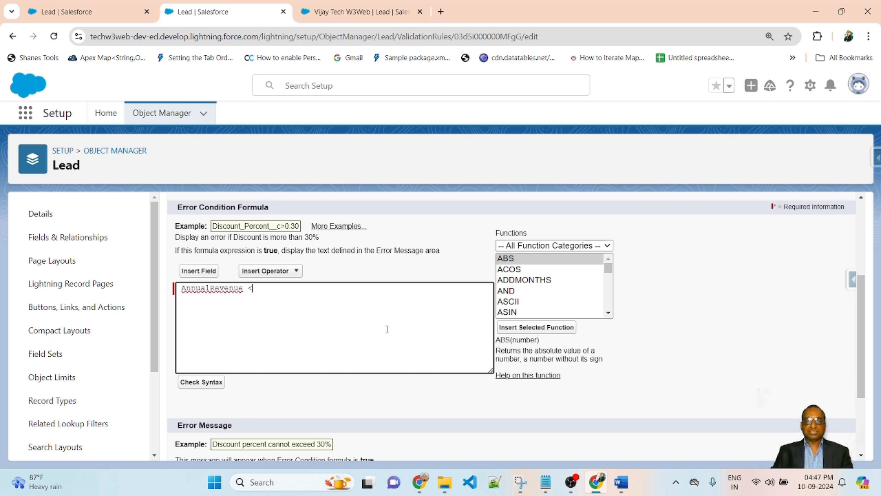